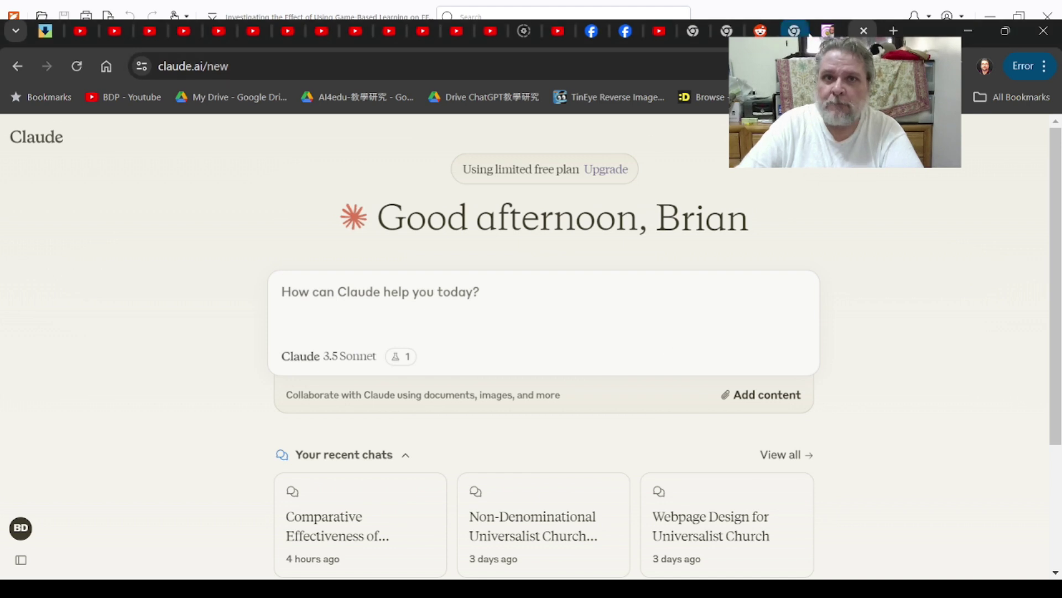
- Review the highlighted passage comparing psychoanalysis, behavior therapy and hypnotherapy on the website's About page
key("ctrl+shift+Tab")
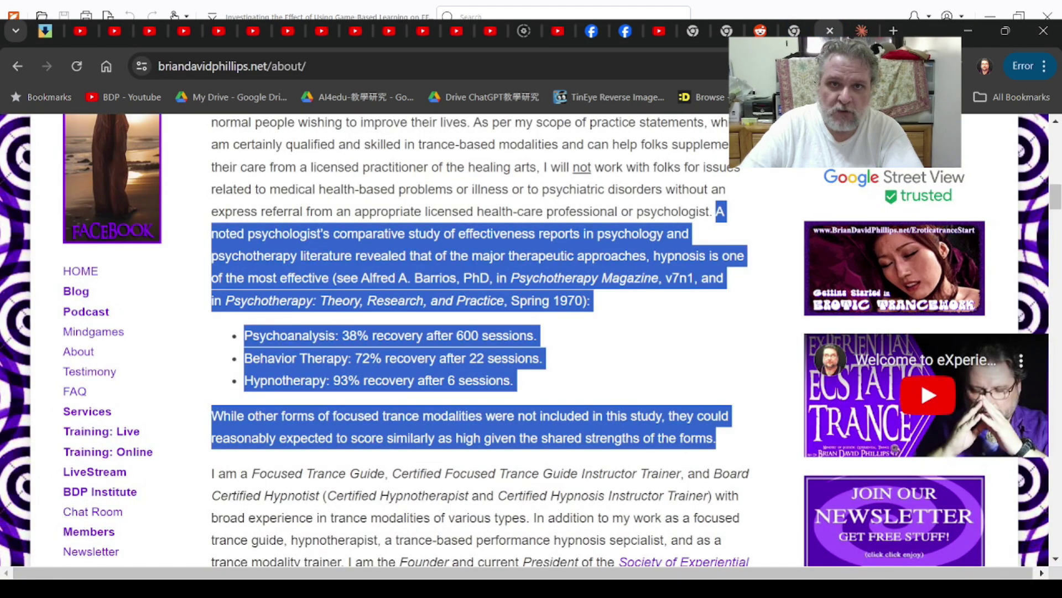
key("alt+Tab")
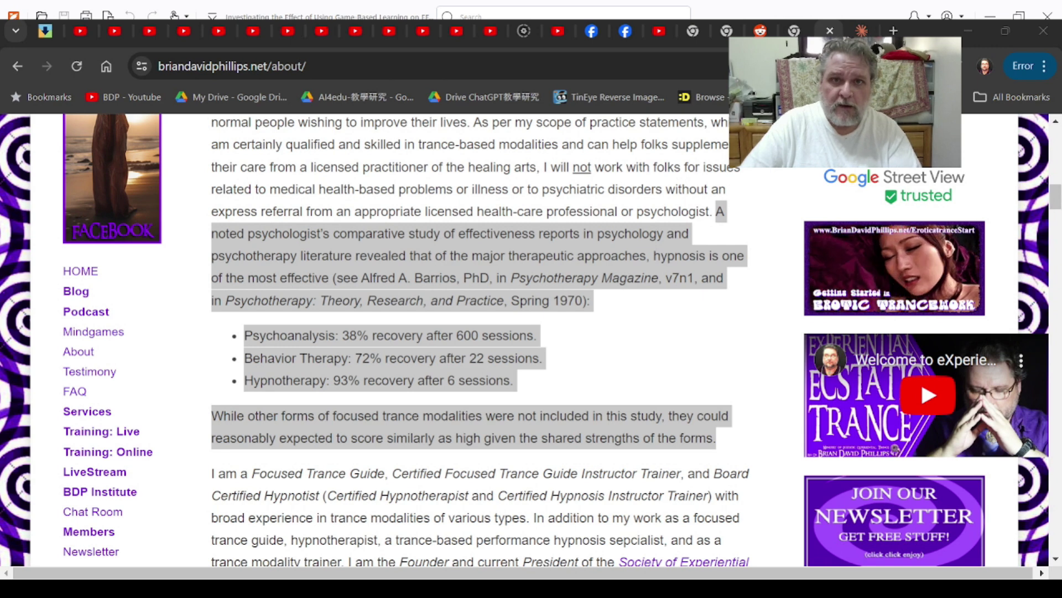
left_click(383, 587)
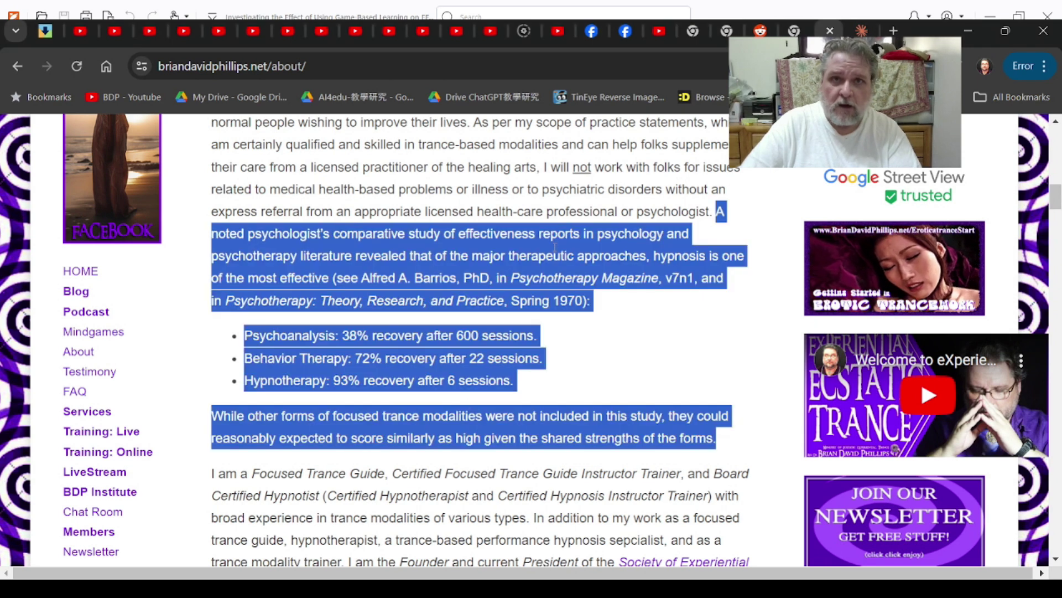
- Ask Claude for an interactive infographic of the copied therapy-effectiveness passage, showing recovery rate and number of sessions in side by side bars
left_click(862, 31)
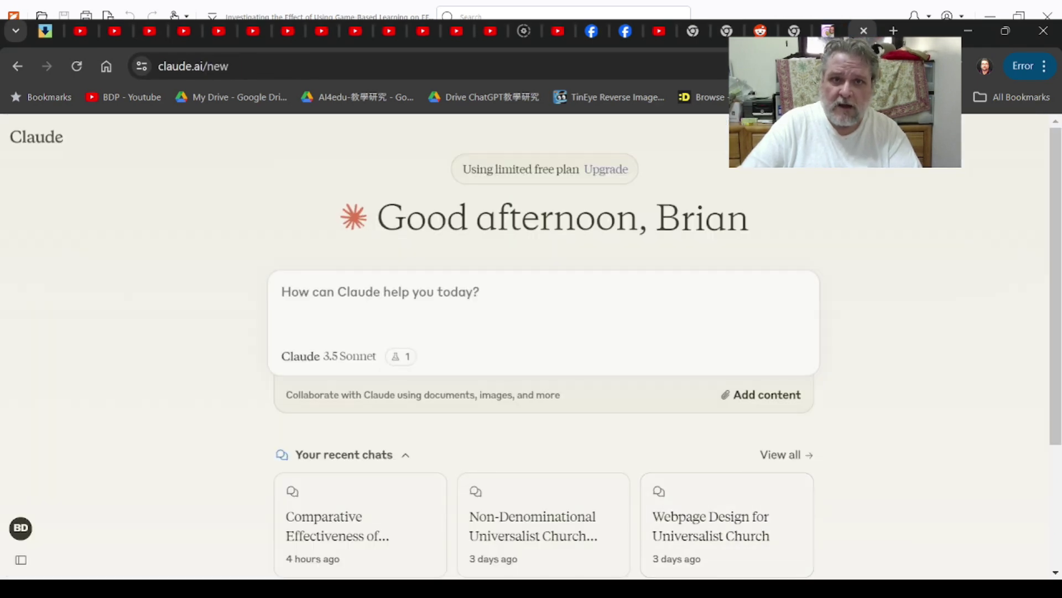
left_click(479, 292)
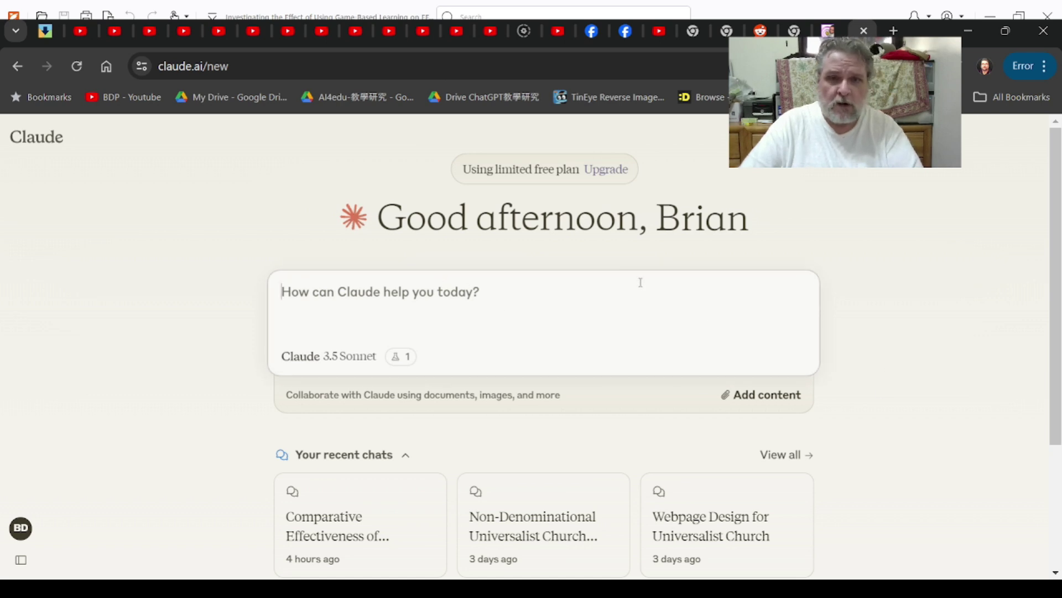
type("Could you please create an interactive infographic for the following and please show recovery rate and number of sessions in side by side bars:")
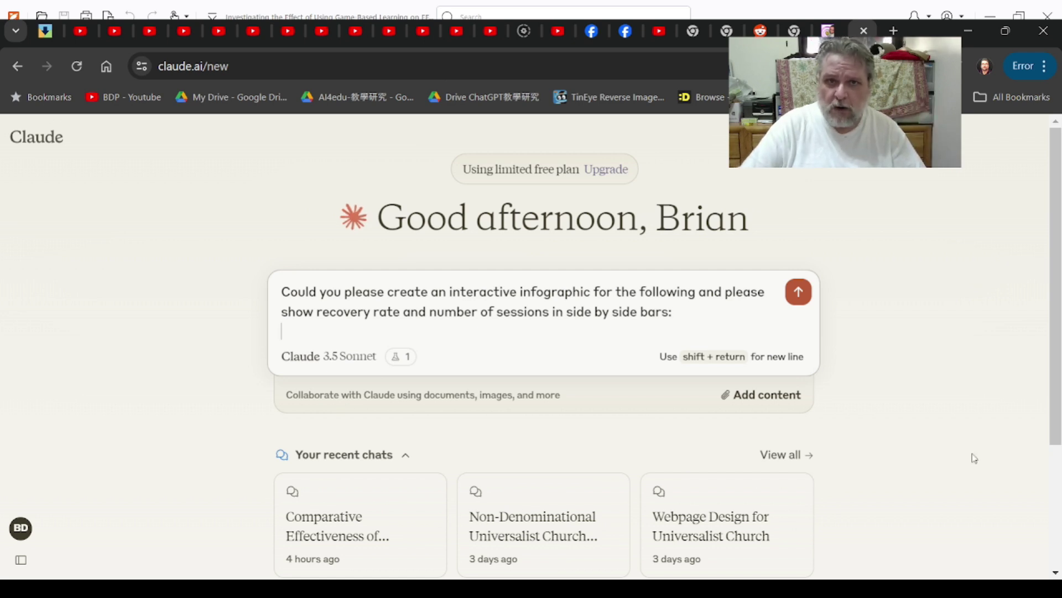
left_click(652, 588)
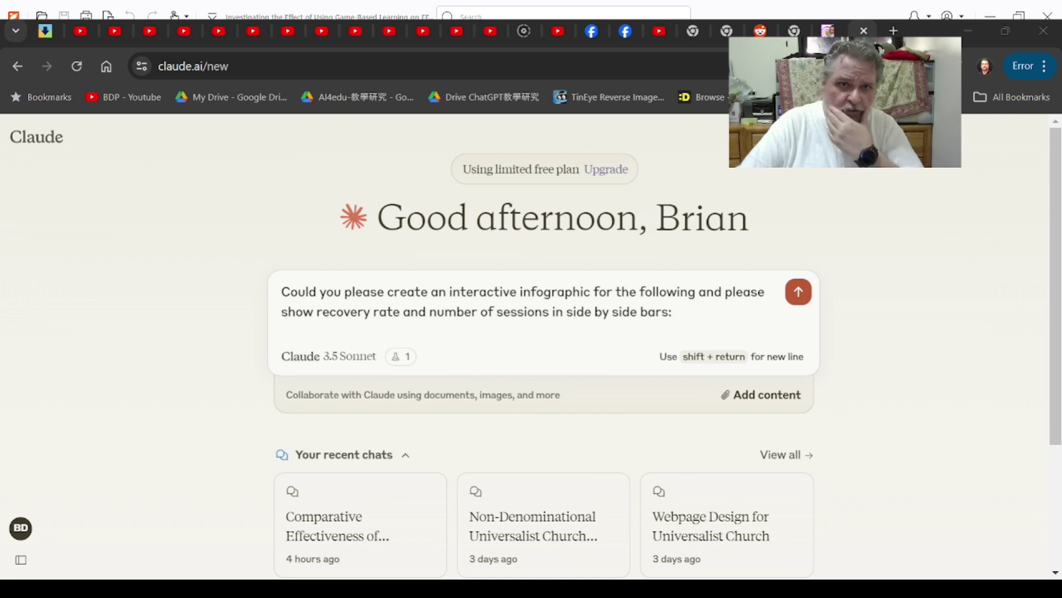
left_click(700, 329)
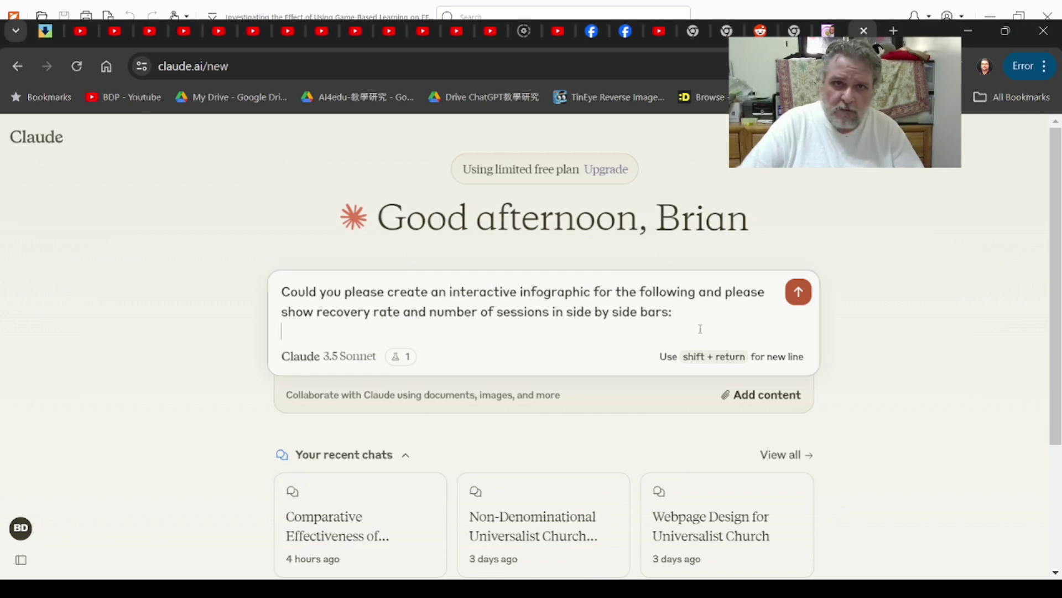
type("A noted psychologist’s comparative study of effectiveness reports in psychology and psychotherapy literature revealed that of the major therapeutic approaches, hypnosis is one of the most effective (see Alfred A. Barrios, PhD, in Psychotherapy Magazine, v7n1, and in Psychotherapy: Theory, Research, and Practice, Spring 1970): * Psychoanalysis: 38% recovery after 600 sessions. * Behavior Therapy: 72% recovery after 22 sessions. * Hypnotherapy: 93% recovery after 6 sessions. While other forms of focused trance modalities were not included in this study, they could reasonably expected to score similarly as high given the shared strengths of the forms.")
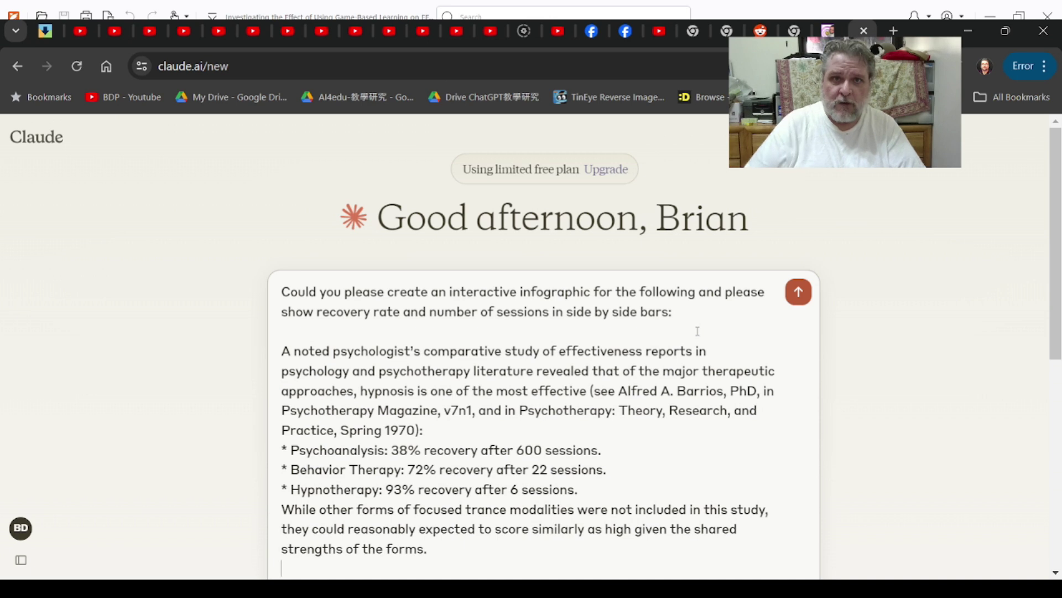
left_click(799, 292)
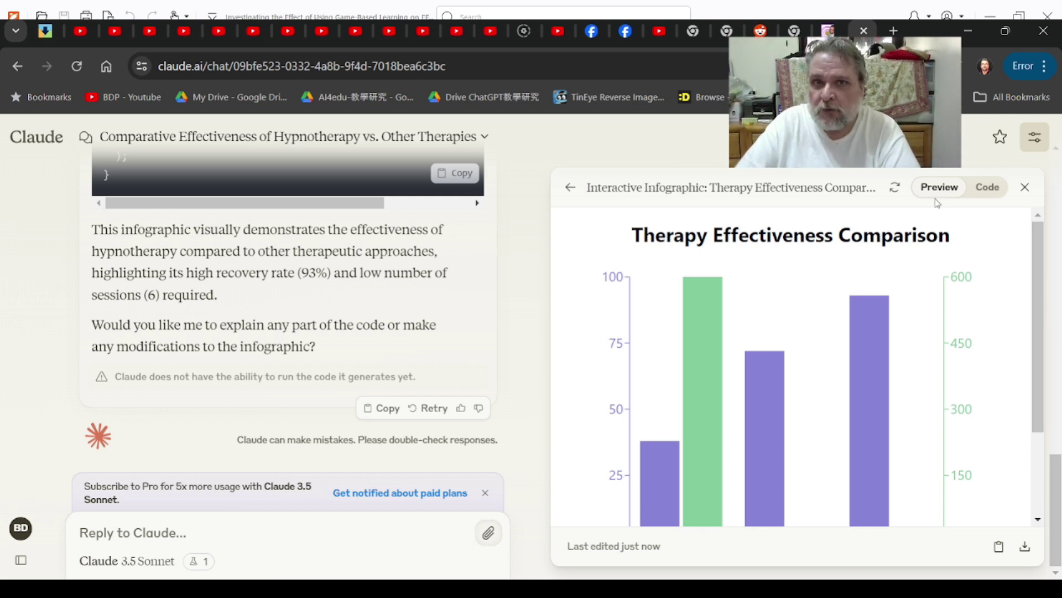
- Examine the generated infographic's code and preview, including the details of each therapy's bars, the legend and the source note
left_click(978, 189)
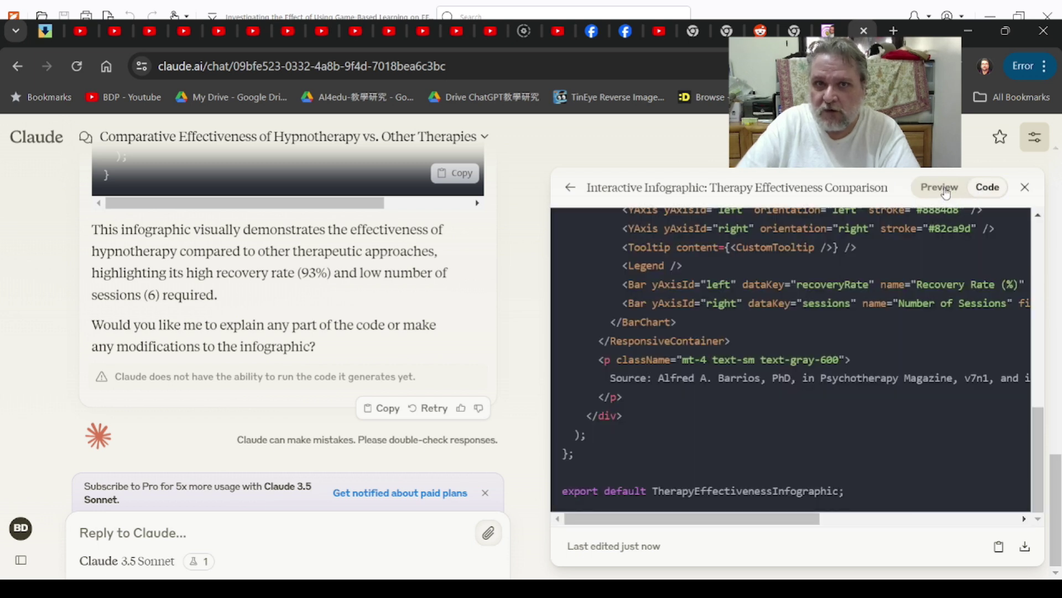
left_click(946, 191)
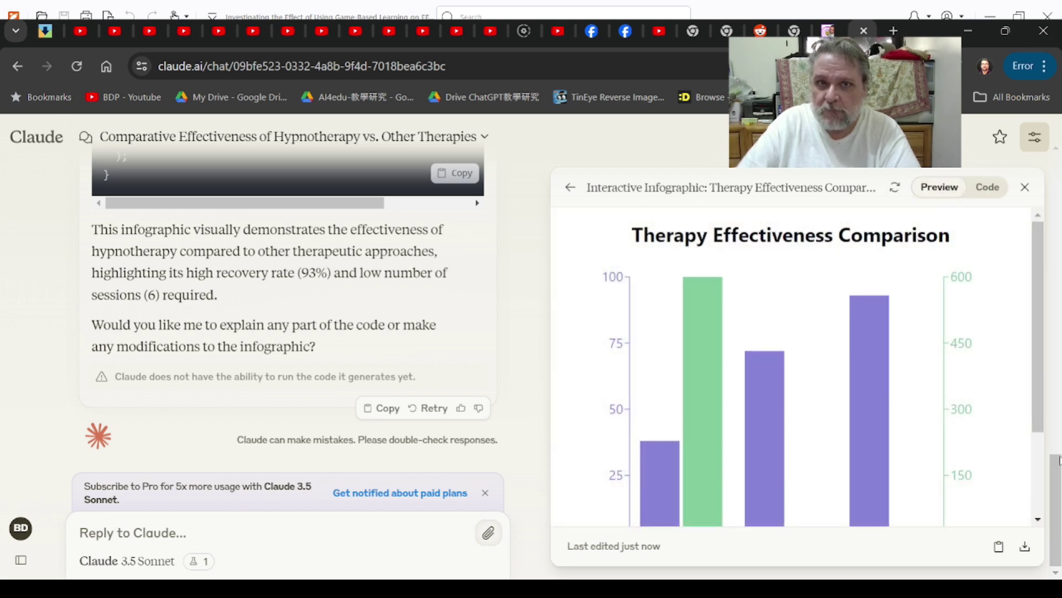
left_click_drag(1033, 394, 1029, 424)
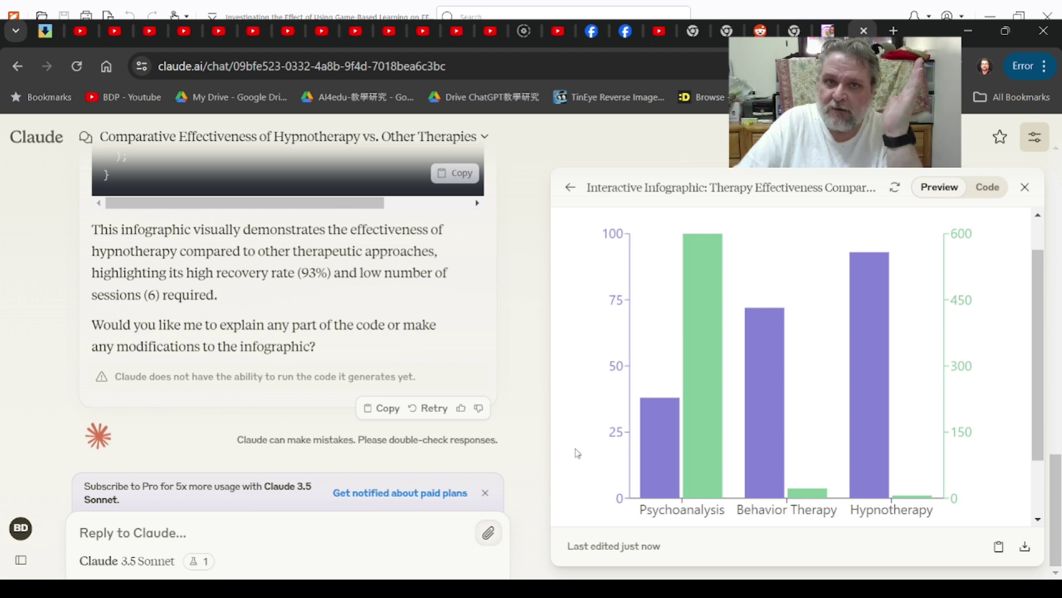
mouse_move(691, 435)
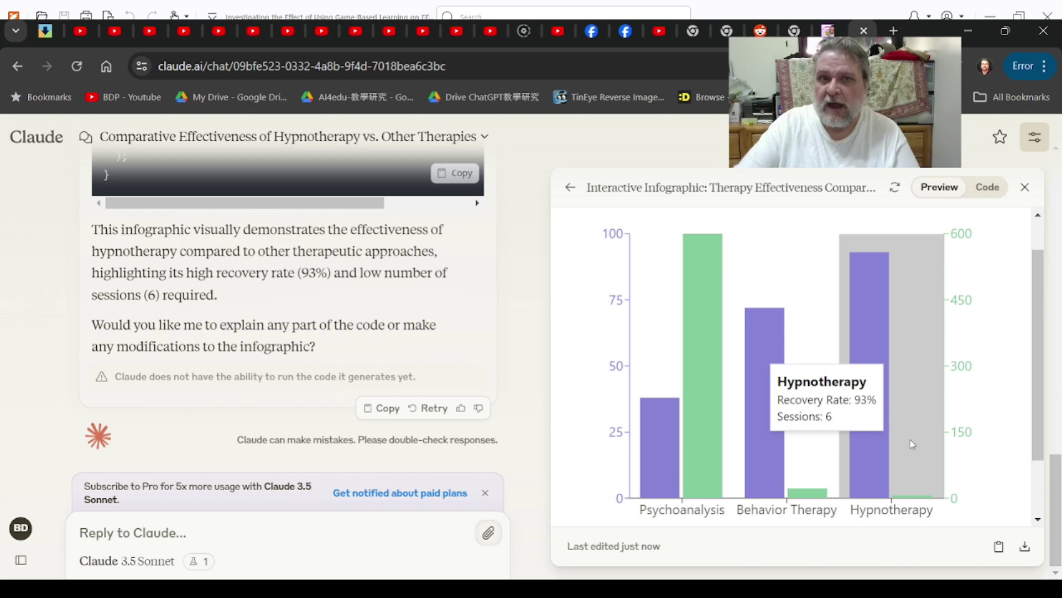
left_click_drag(1037, 367, 1037, 454)
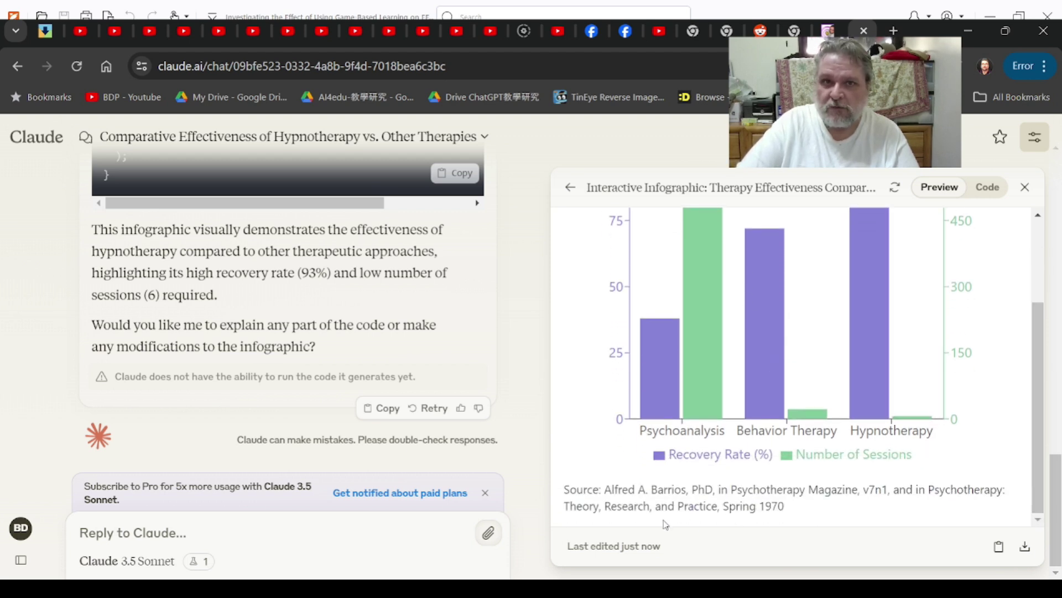
left_click_drag(1039, 472, 1027, 386)
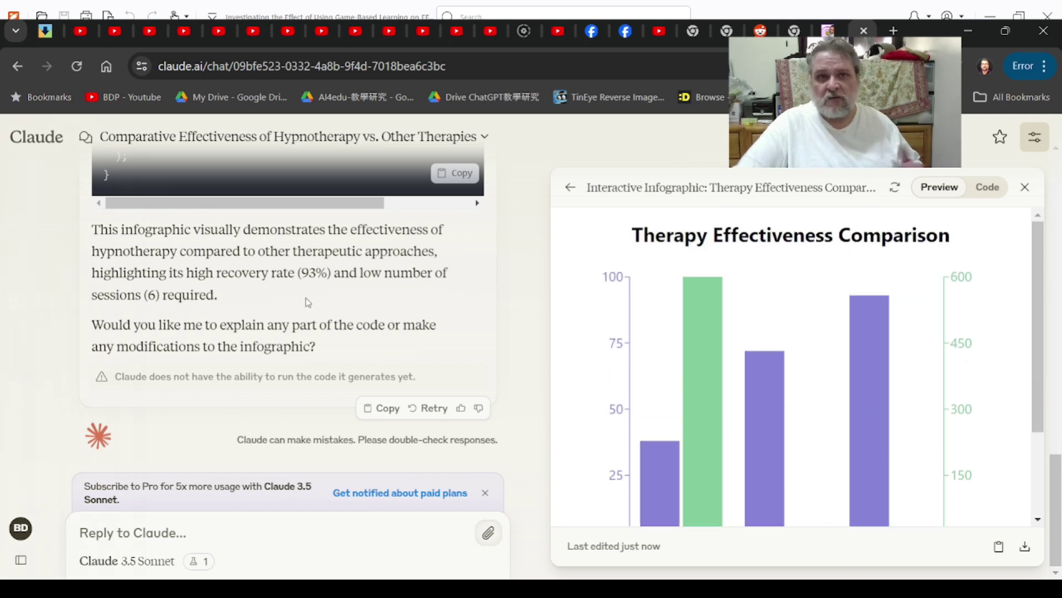
mouse_move(672, 332)
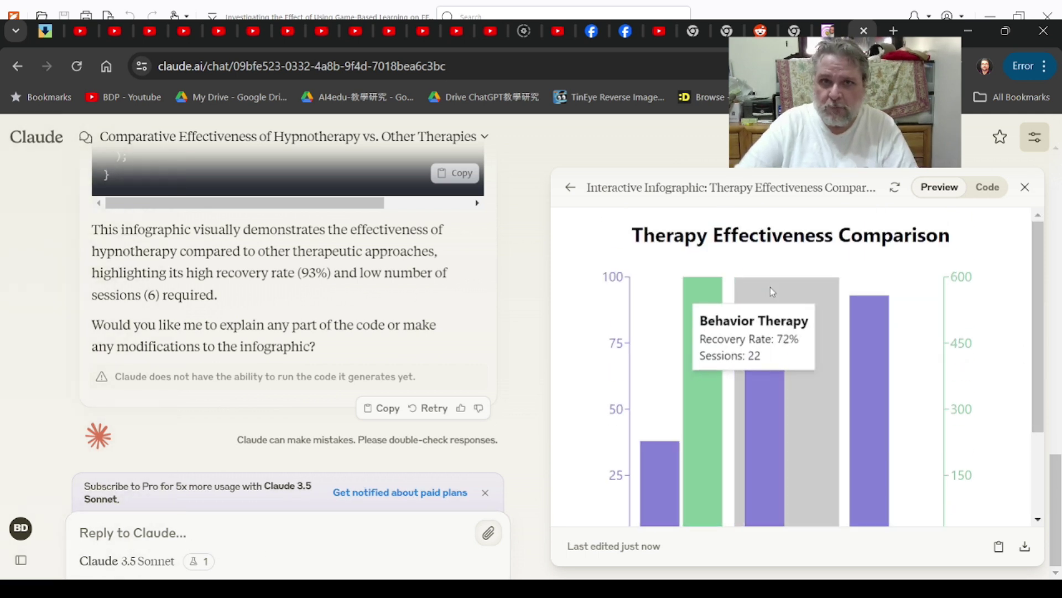
- Send Claude the follow-up request "please make it prettier" for the infographic
left_click(137, 534)
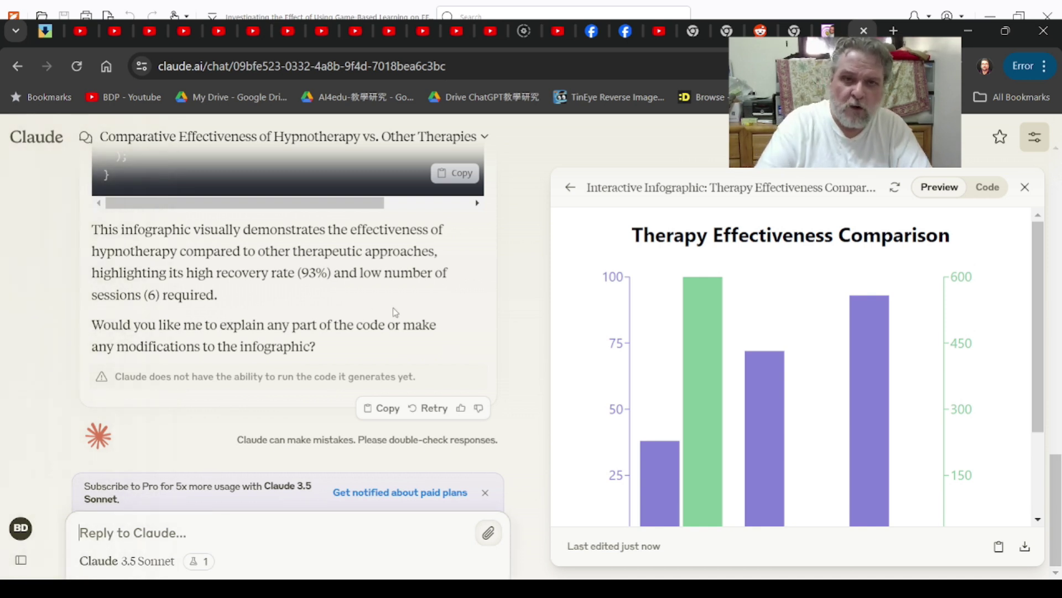
type("pleas")
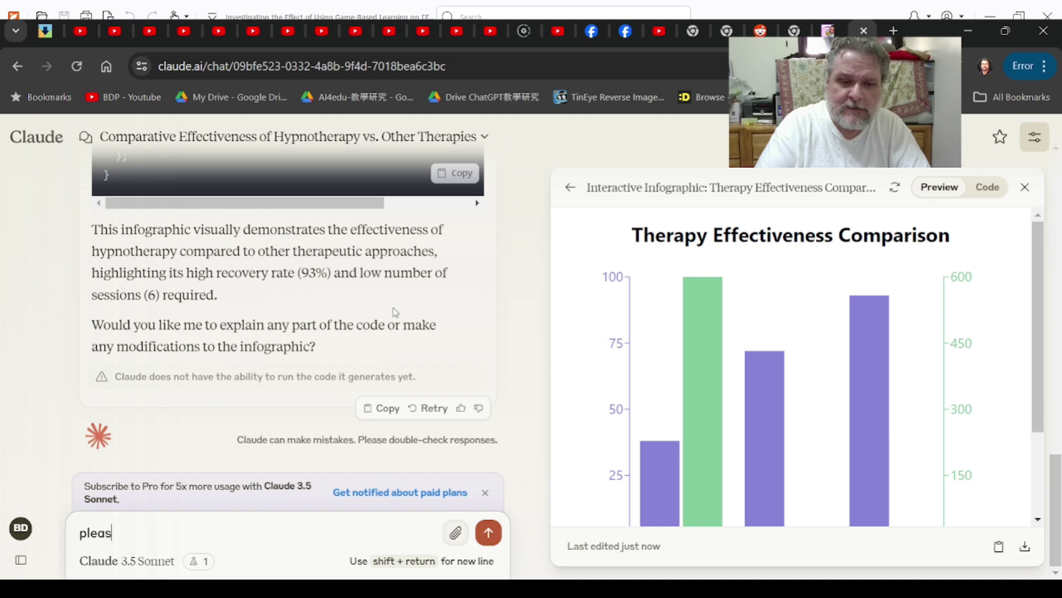
type("e make ")
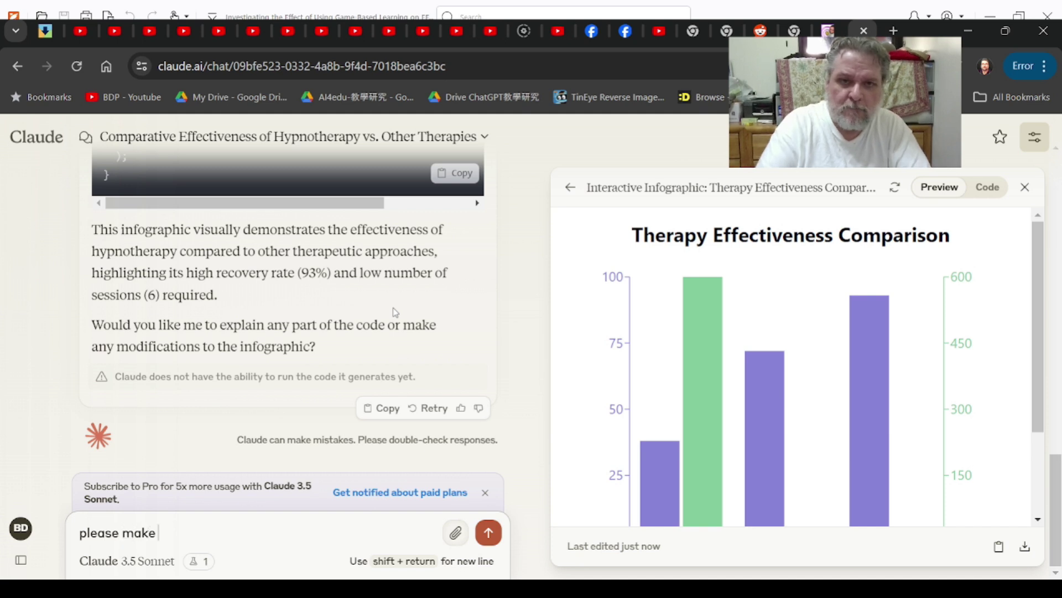
type("it pre")
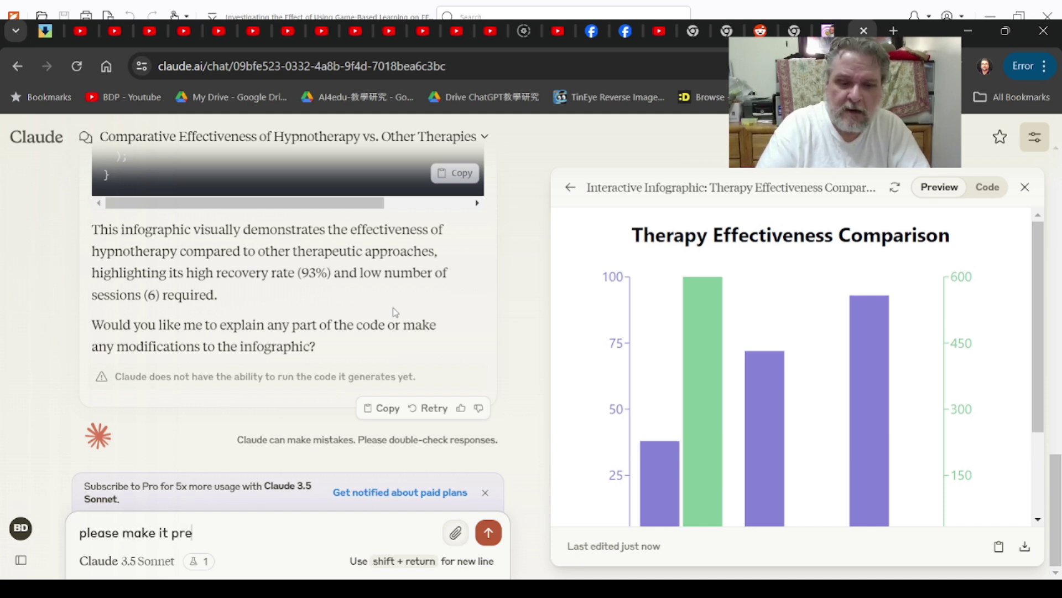
type("ttier")
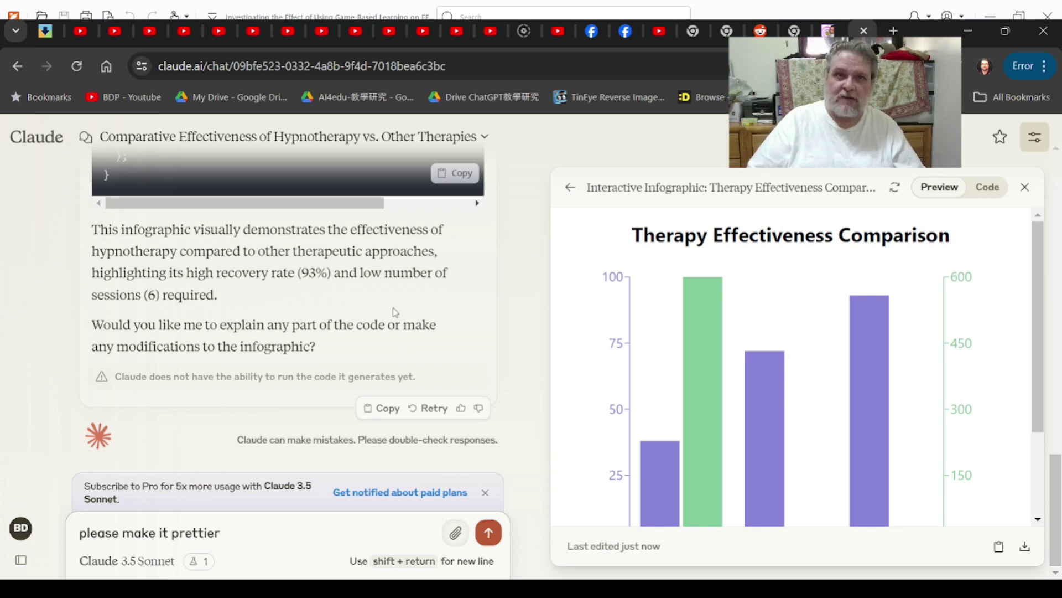
key("Return")
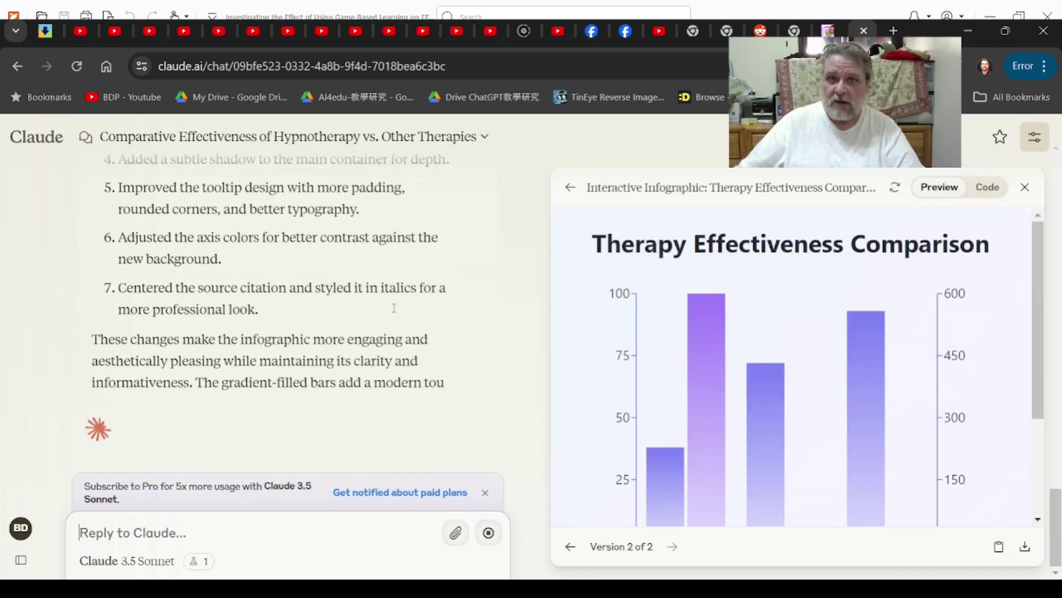
- Examine the restyled infographic from title to source note, including the details of the individual therapy bars
scroll(1014, 341, "down", 2)
scroll(1015, 342, "down", 1)
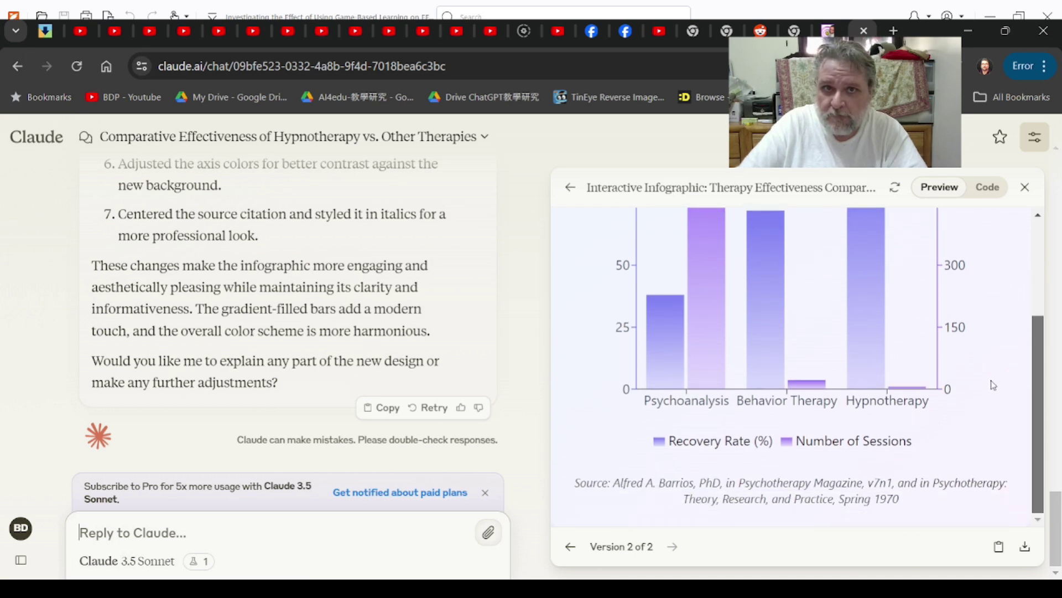
scroll(990, 366, "up", 2)
mouse_move(877, 394)
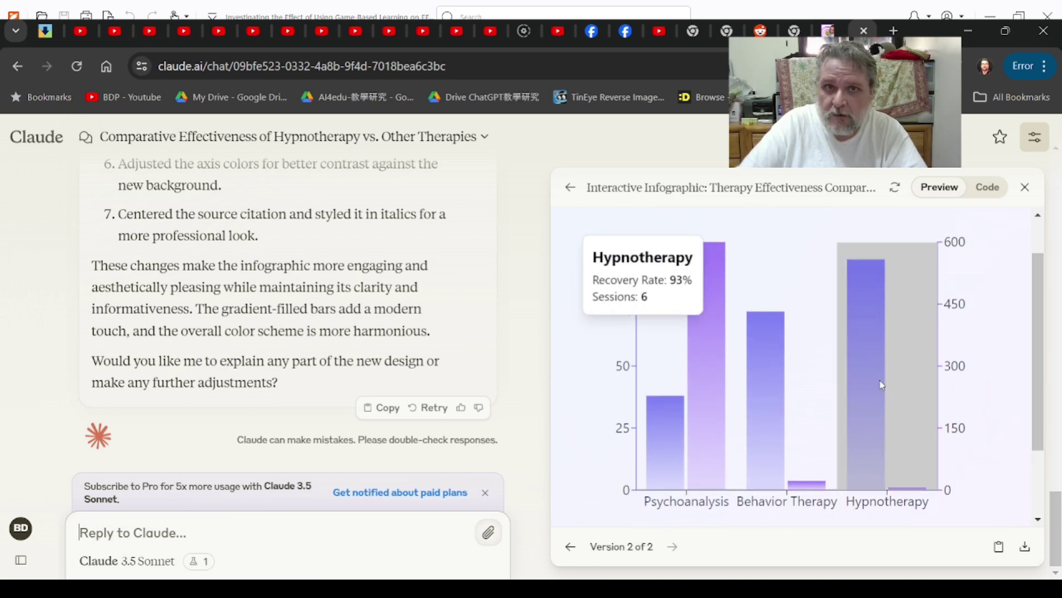
mouse_move(684, 394)
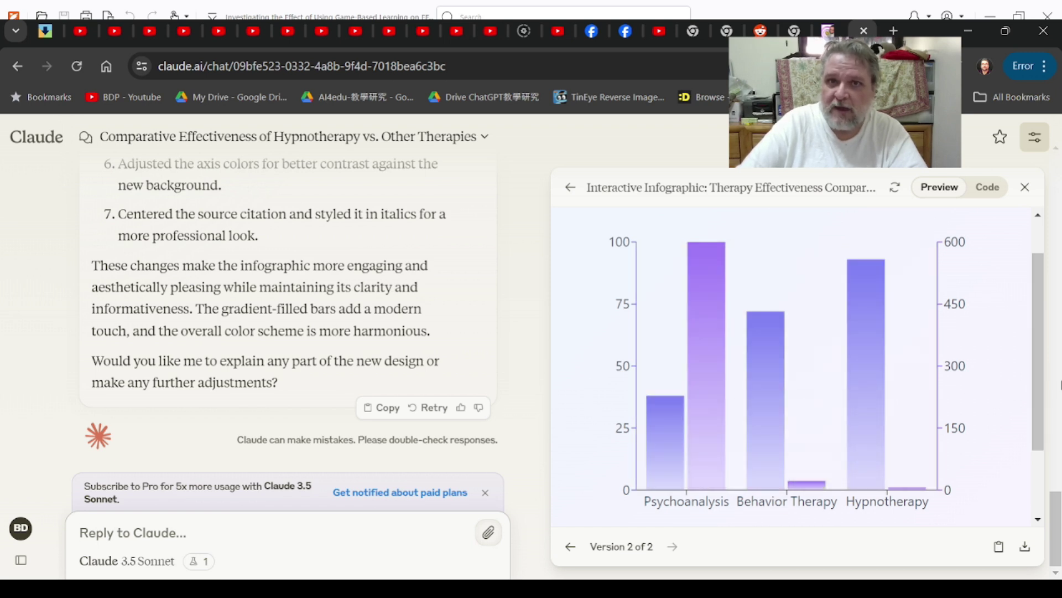
scroll(1039, 379, "up", 1)
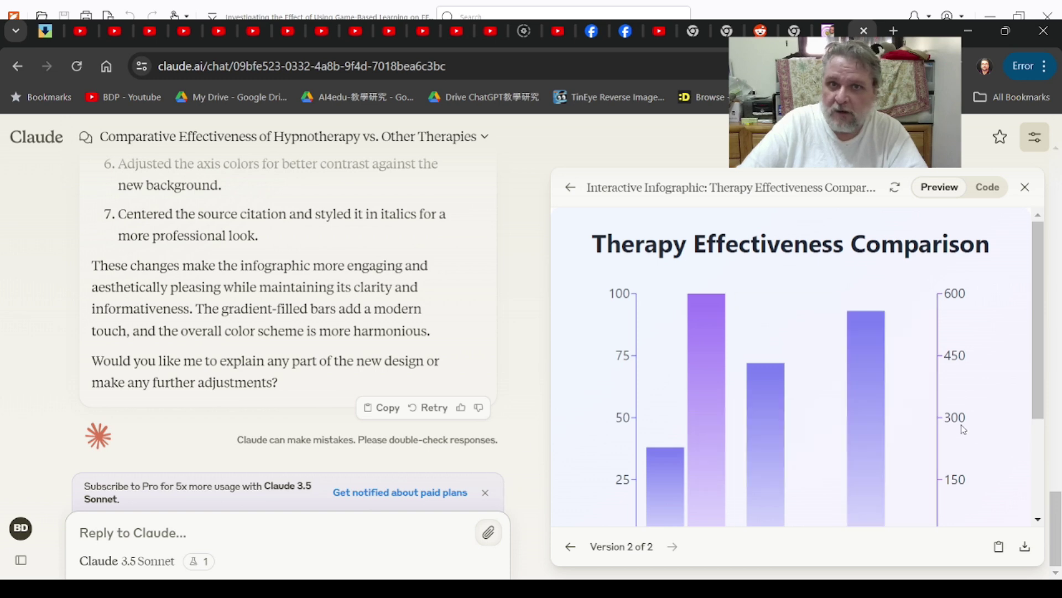
- Reopen the infographic's first version from the original reply and view its chart, then return to the conversation's end
left_click_drag(1057, 509, 956, 223)
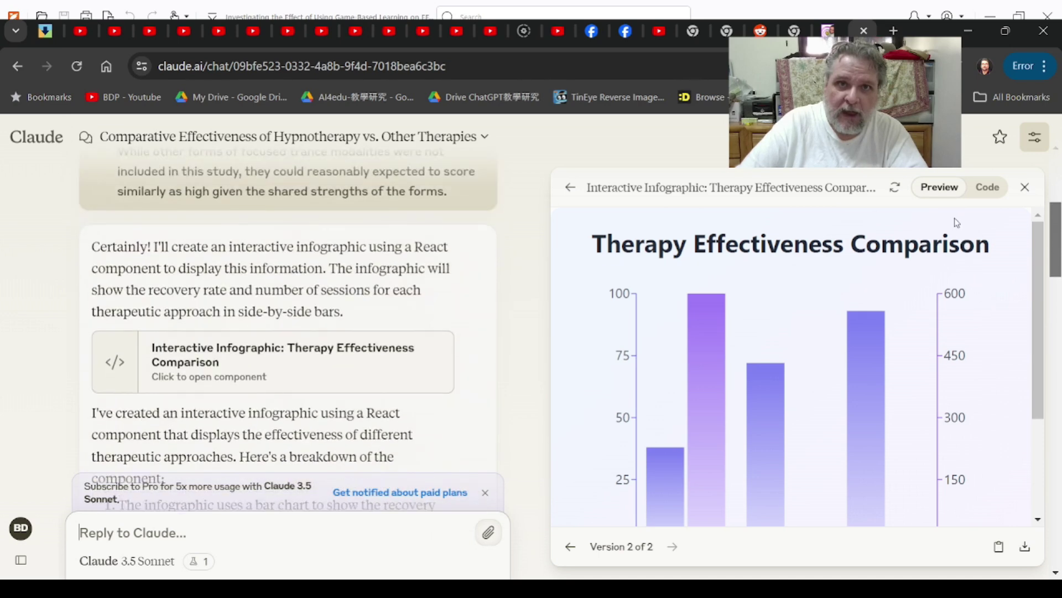
left_click(219, 372)
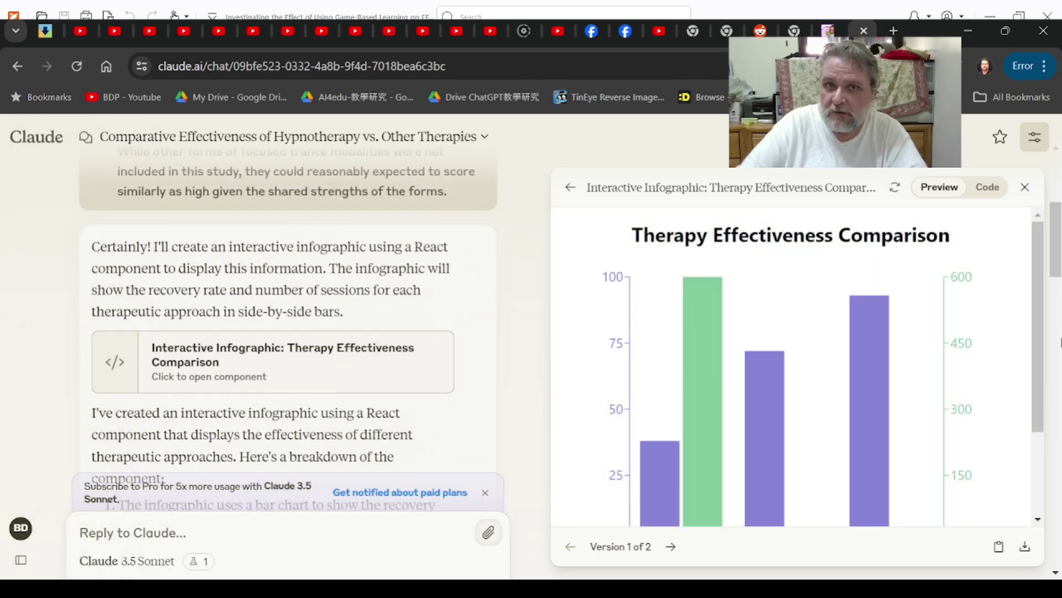
left_click_drag(1036, 331, 1014, 372)
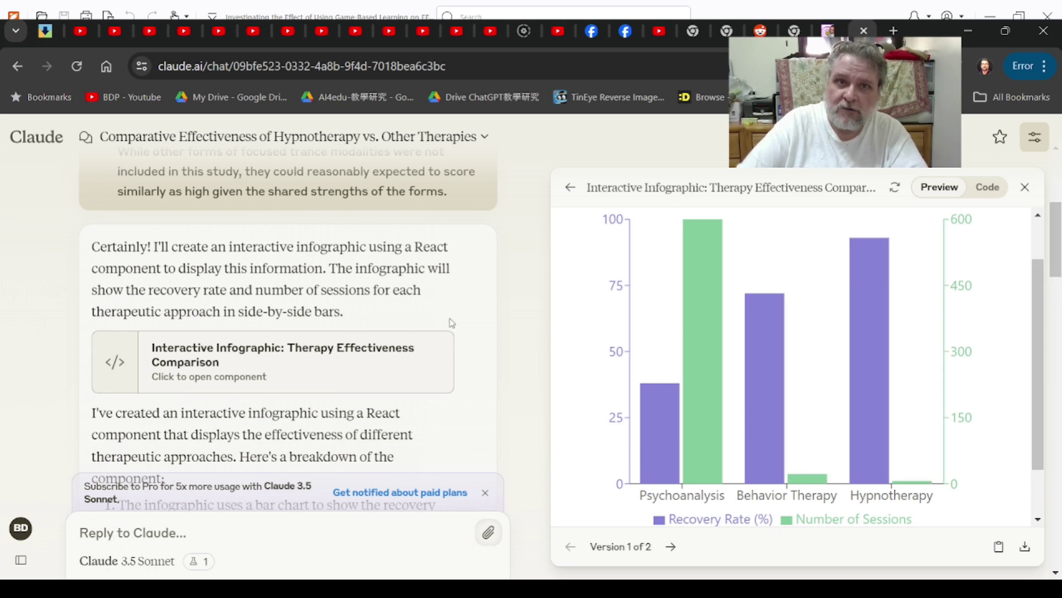
left_click_drag(1054, 260, 1055, 553)
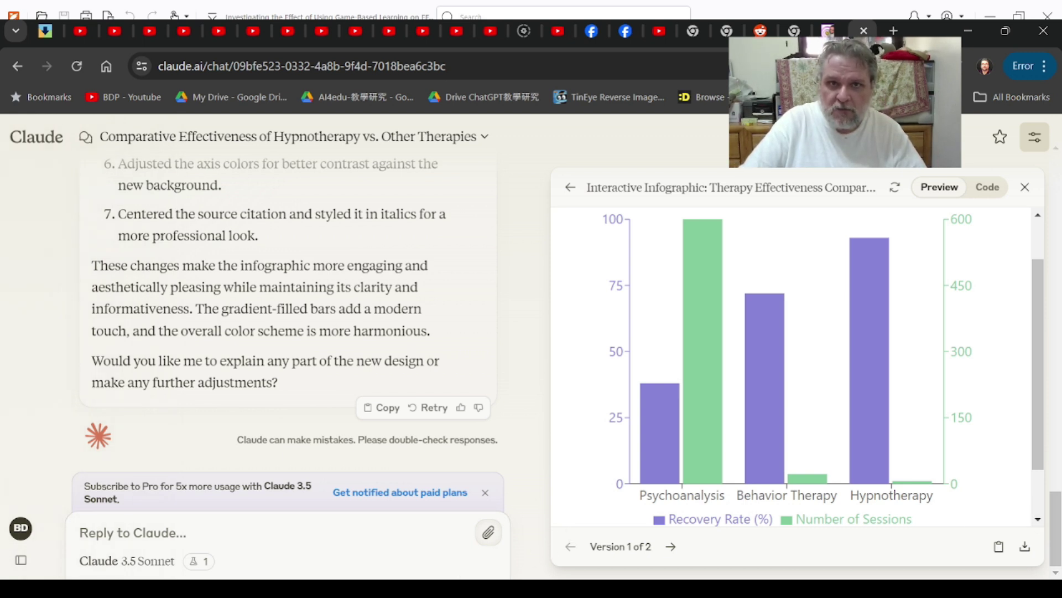
- Check the paper's selected Discussion text, and draft a request for an interactive infographic showing how clearly game-based techniques enhance English as a Foreign Language learning
key("alt+Tab")
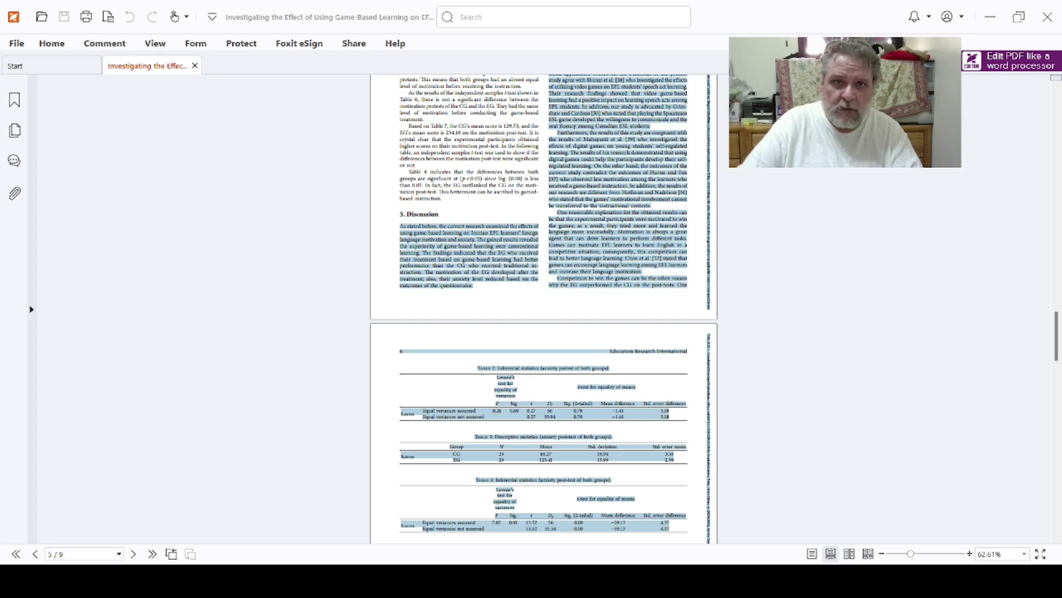
key("alt+Tab")
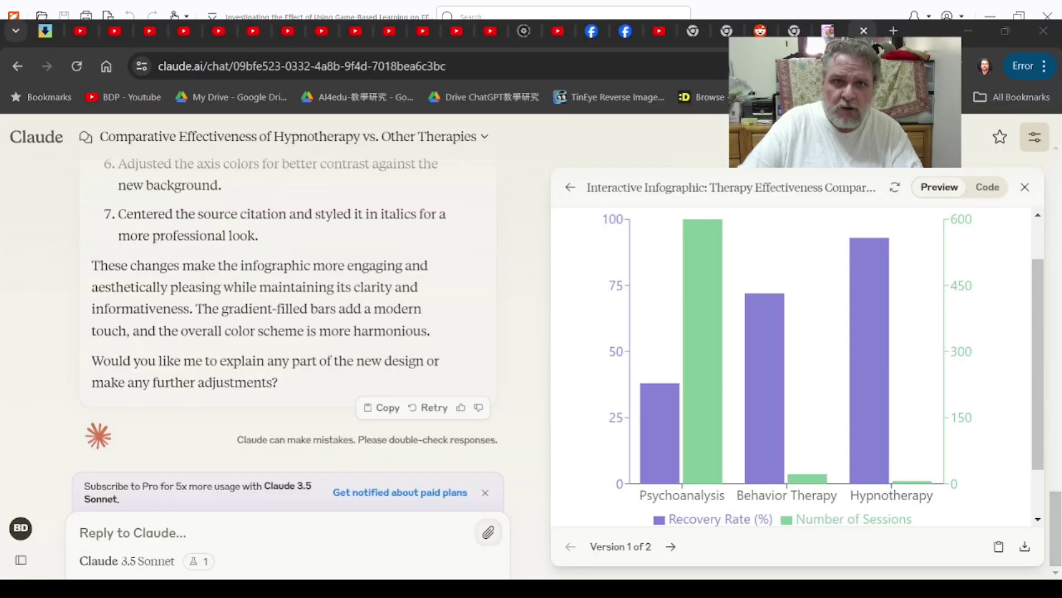
left_click(358, 546)
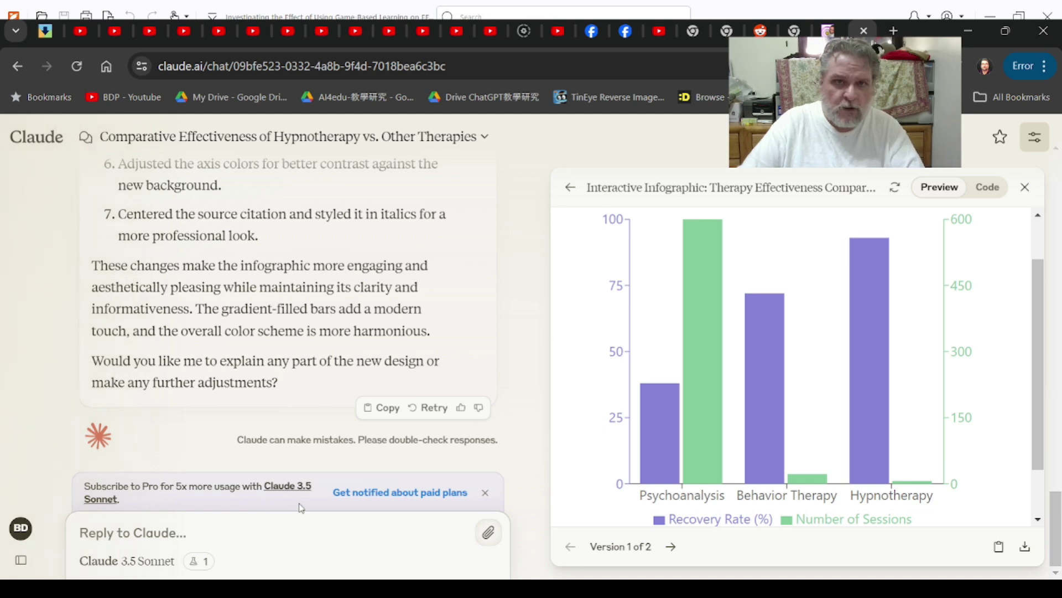
type("Could you please create an interactive infographic for the following from a paper showing how clearly game-based techniques enhance English as a Foreign Language learning:")
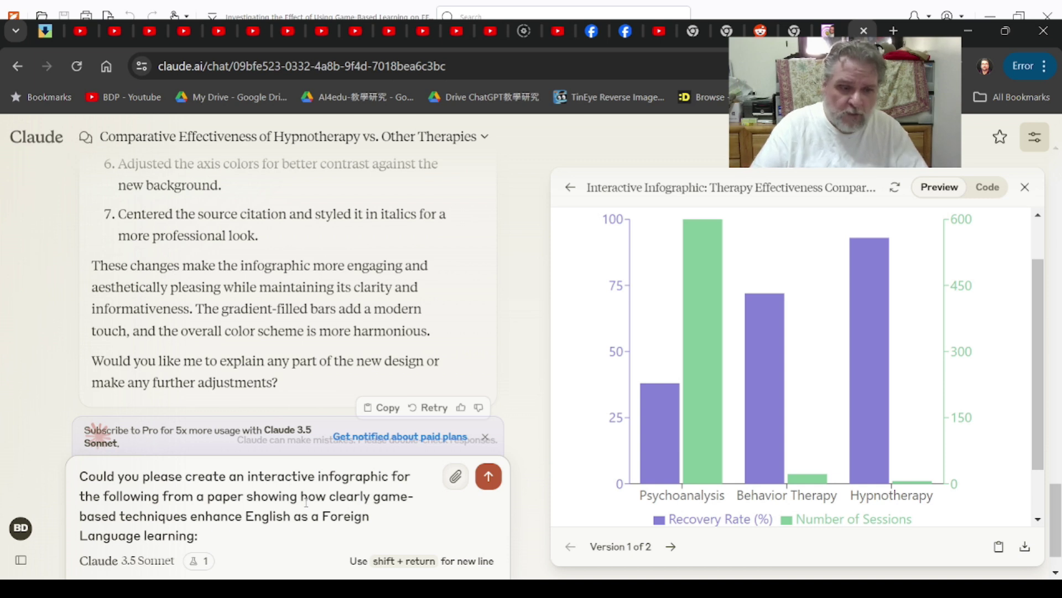
key("shift+Return")
key("shift+Return")
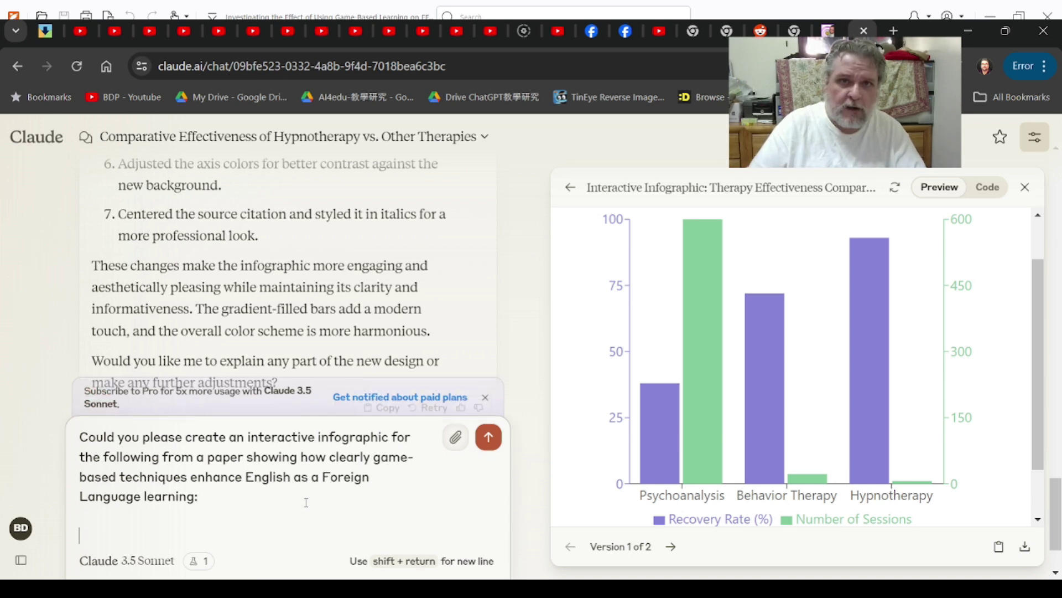
- Attach the paper's copied Discussion text to the drafted infographic request and send it to Claude
key("alt+Tab")
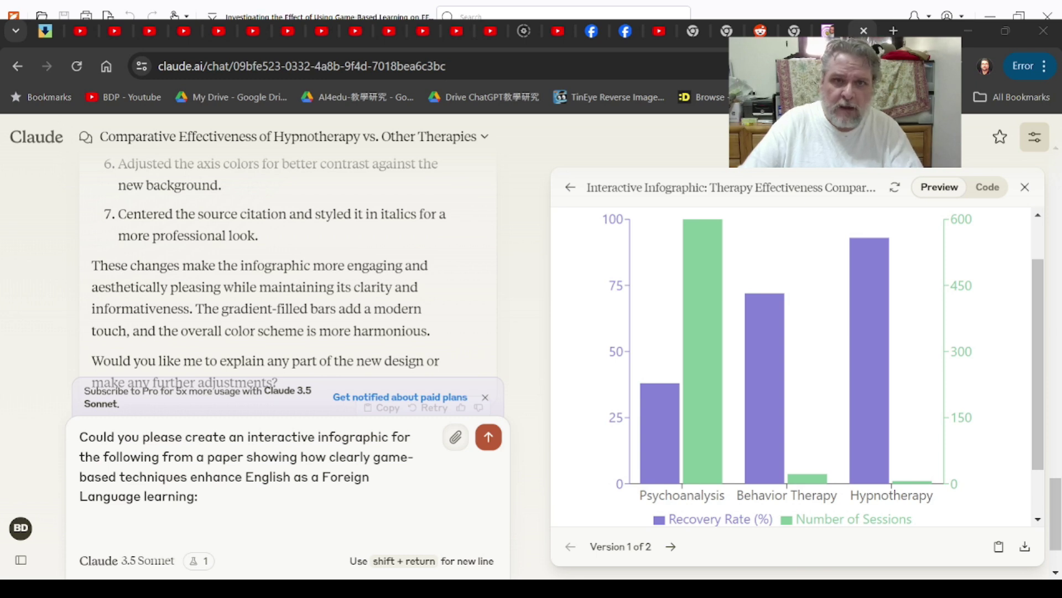
key("alt+Tab")
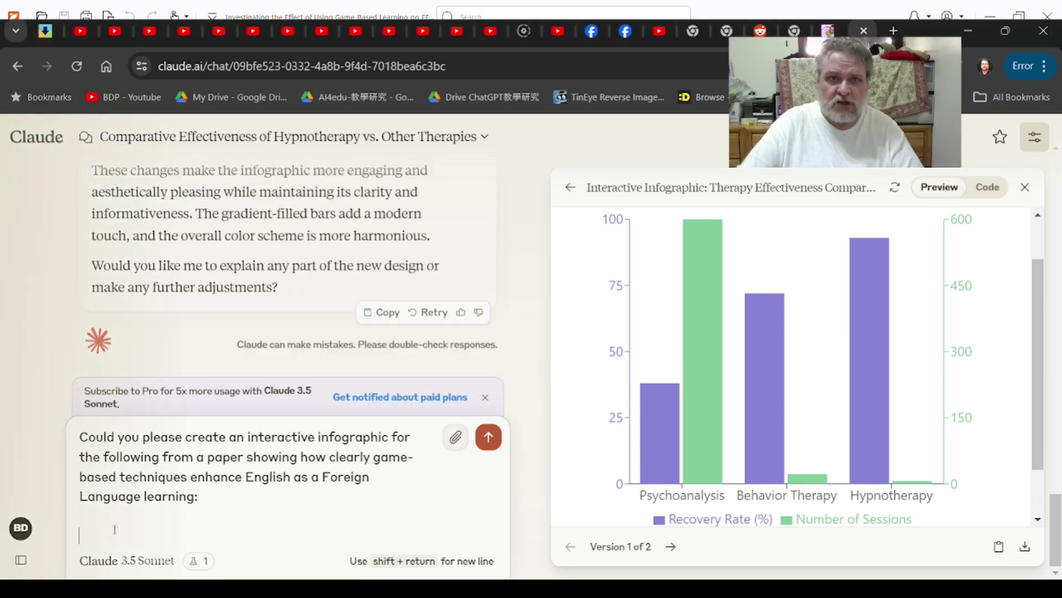
key("ctrl+v")
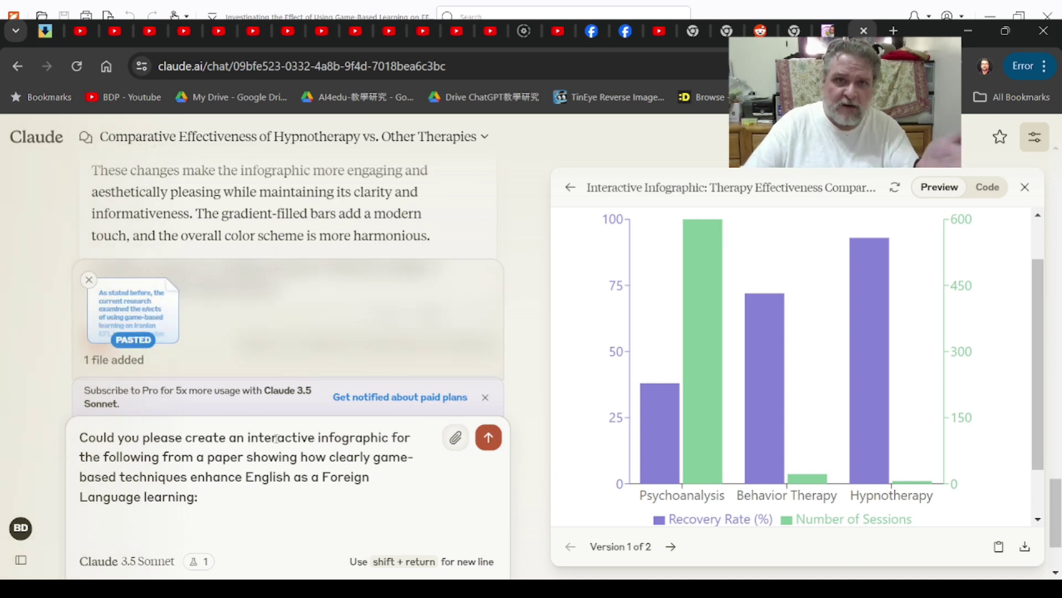
left_click(488, 440)
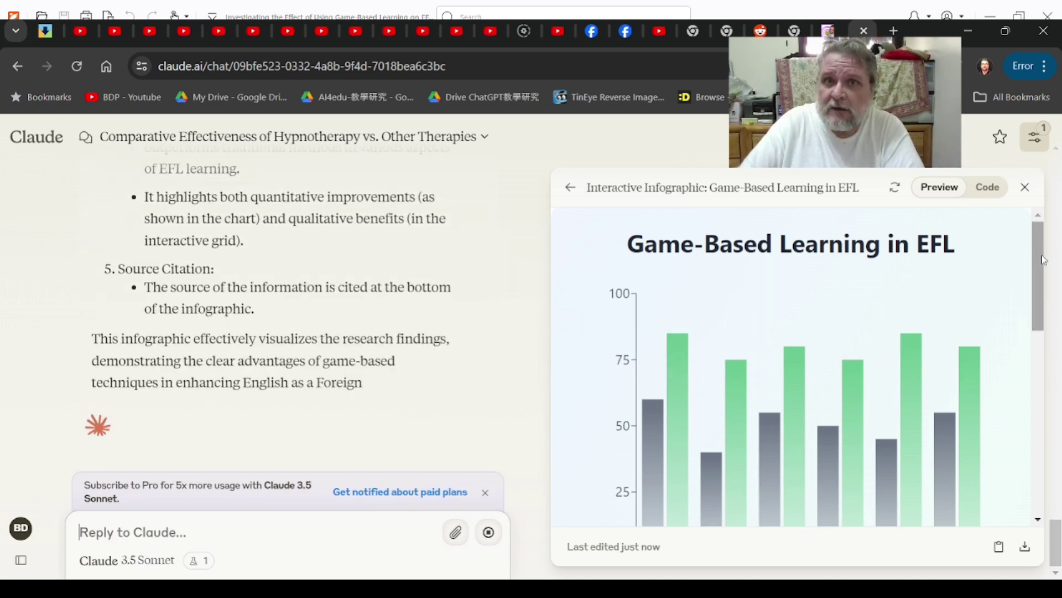
- Examine the first Game-Based Learning in EFL infographic, including the chart's bar details, the legend and the list of benefits
scroll(1044, 267, "down", 1)
left_click_drag(1044, 271, 1005, 285)
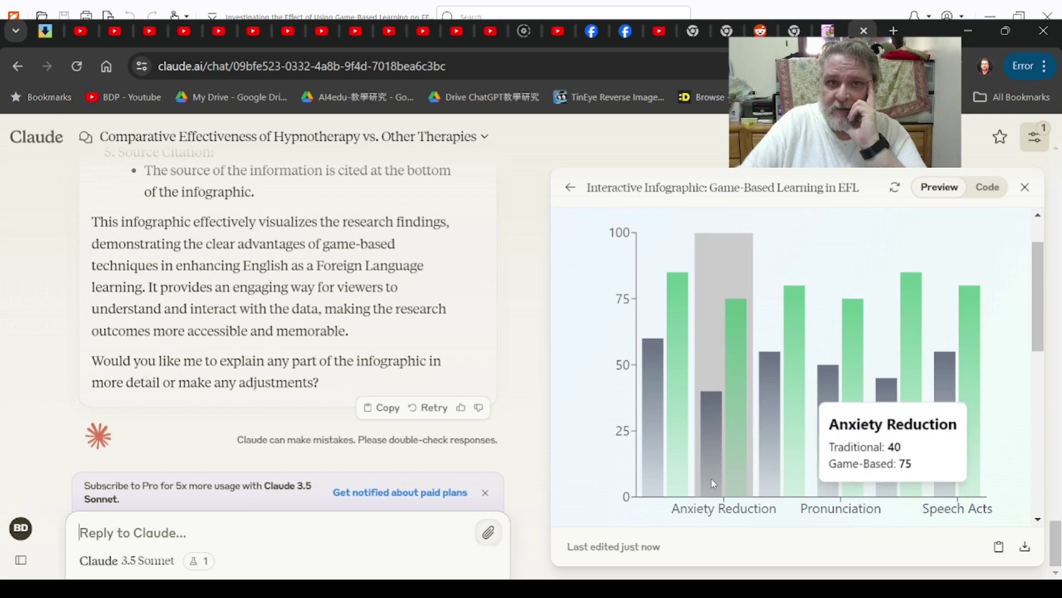
mouse_move(667, 458)
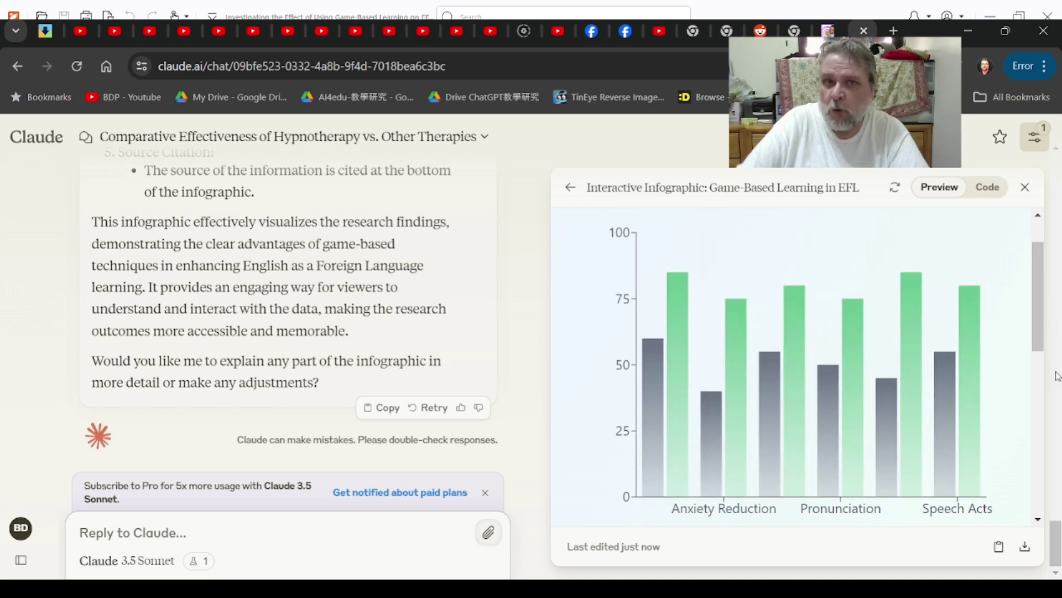
scroll(1025, 411, "down", 4)
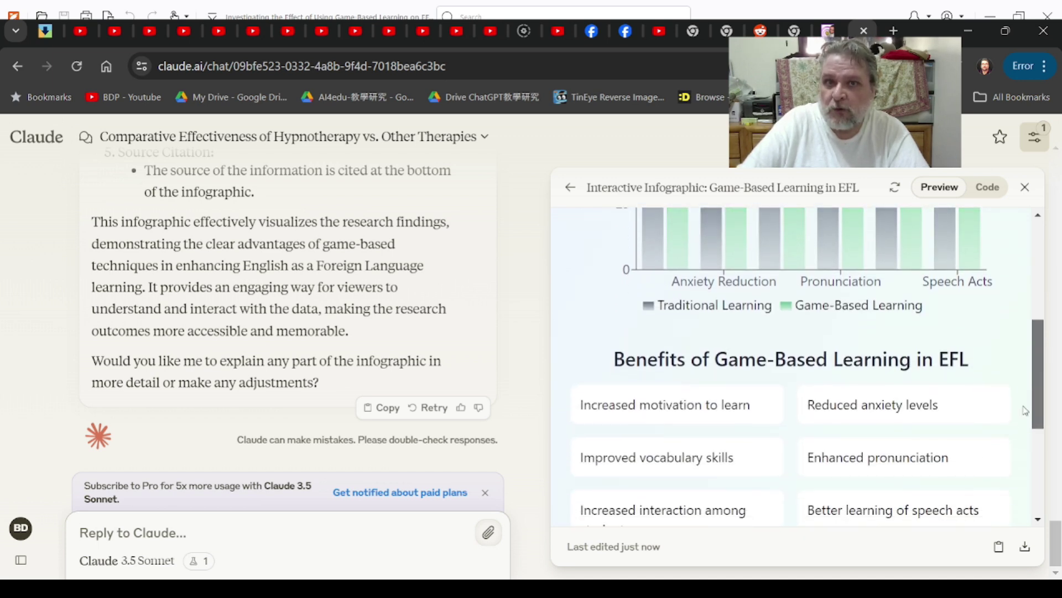
scroll(1025, 410, "down", 4)
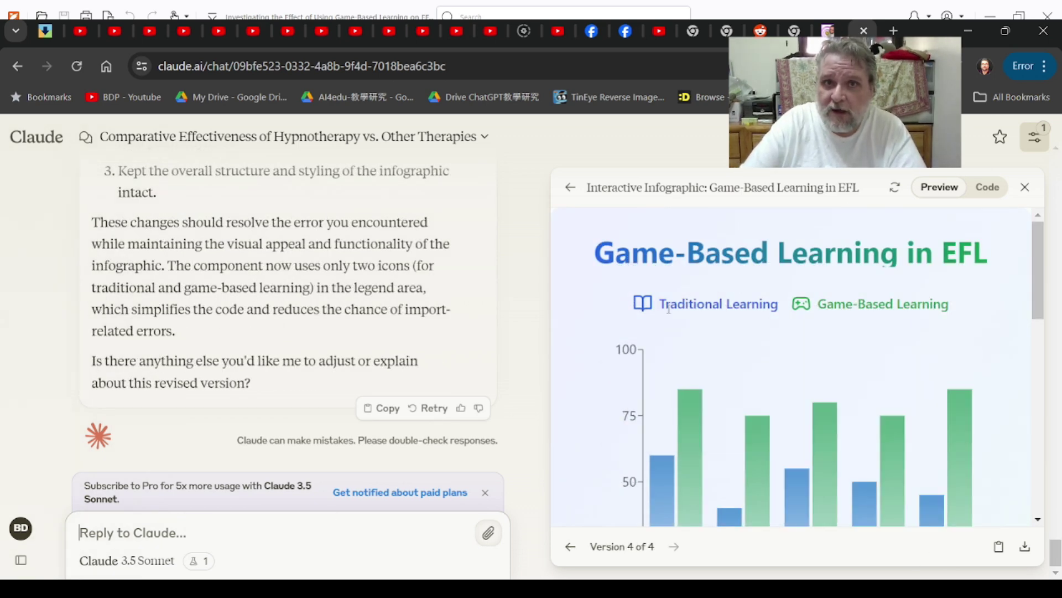
- Look over version 4 of the Game-Based Learning in EFL infographic and return to the reply field
left_click_drag(1035, 290, 1015, 277)
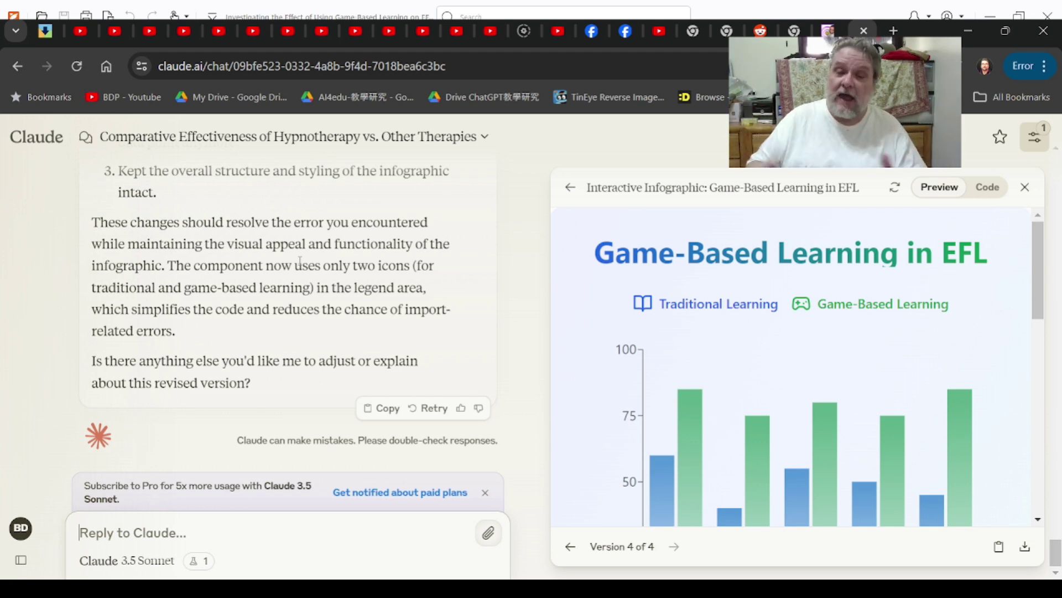
left_click(354, 546)
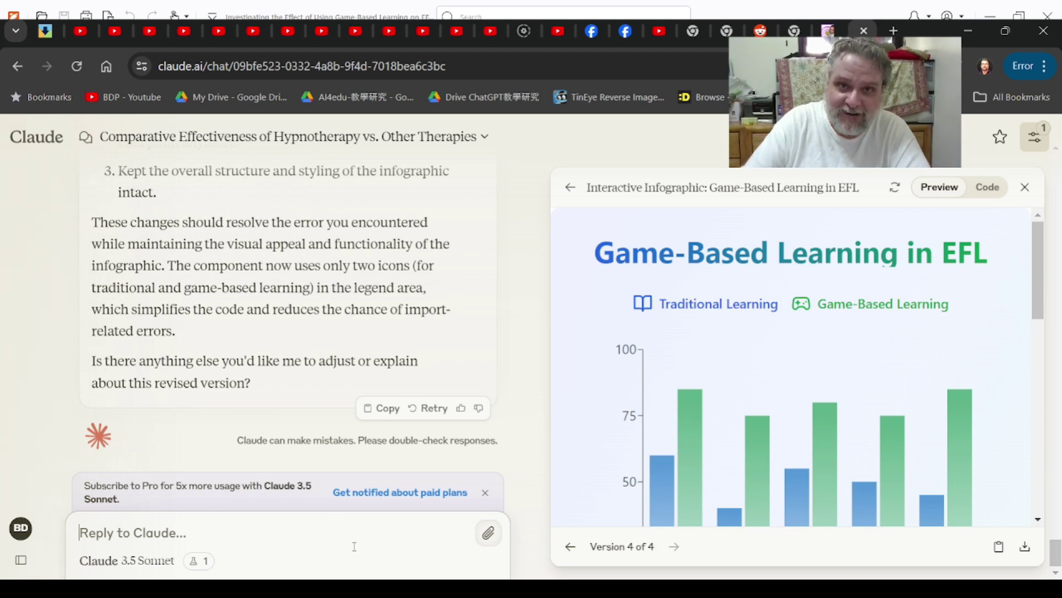